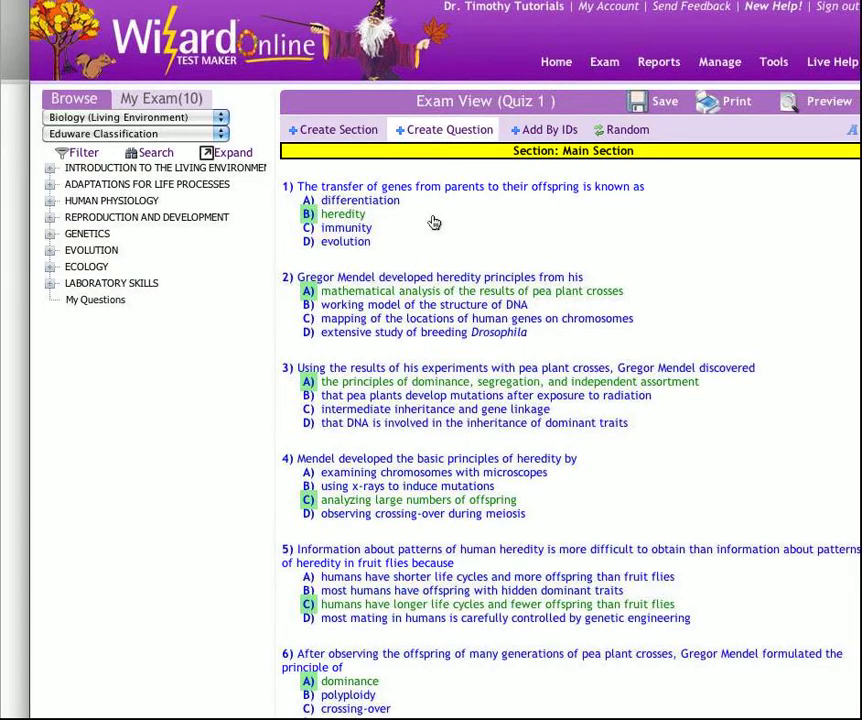
Create a new question and enter "(Base your answer for questions _ through _ on) the diagram below:" as the first description line.
{"action": "left_click", "coordinate": [445, 130]}
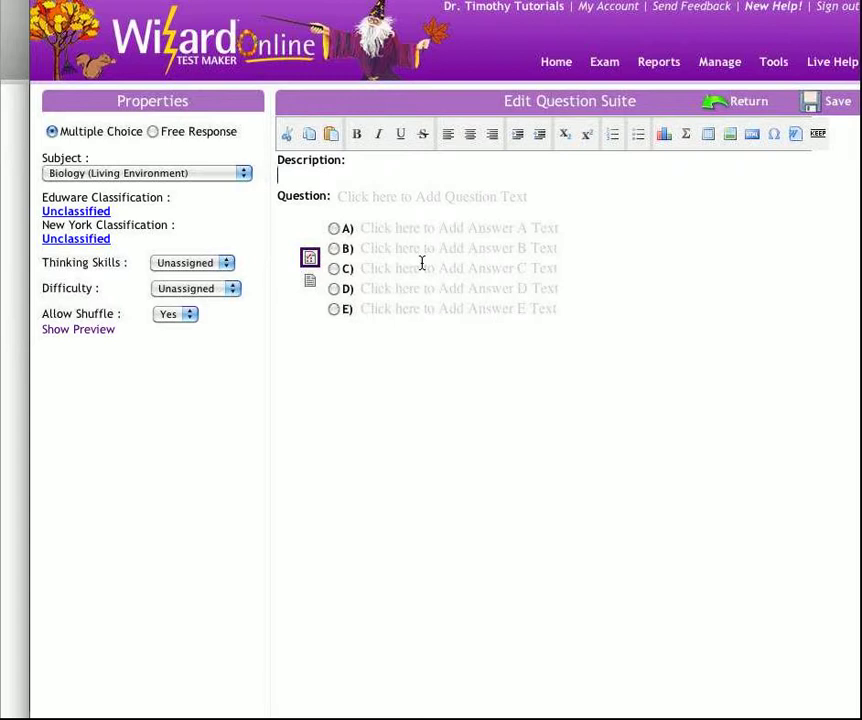
{"action": "type", "text": "v"}
{"action": "key", "text": "BackSpace"}
{"action": "type", "text": "(Base your answer for questions _ through _ on)"}
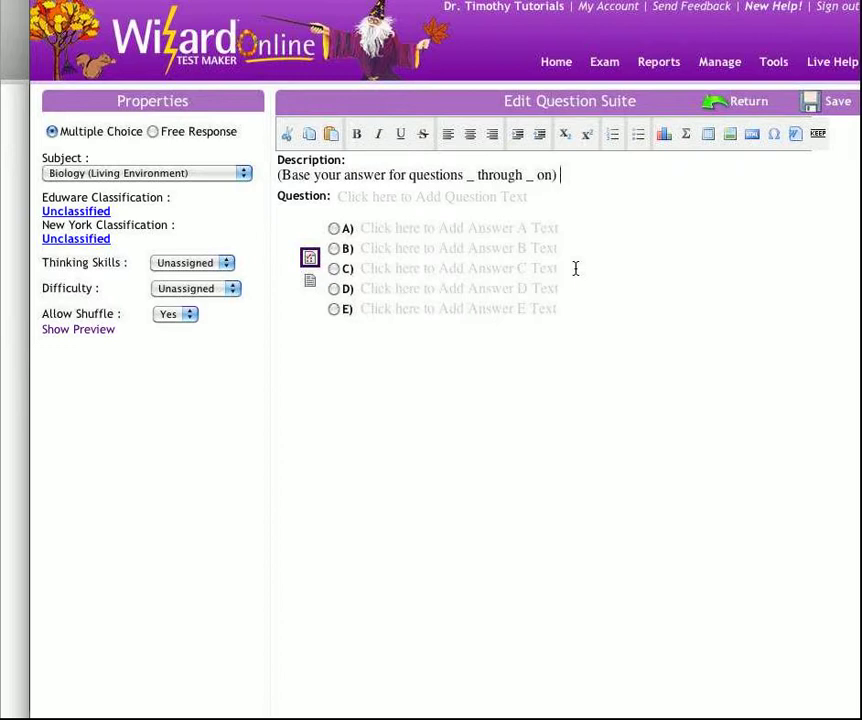
{"action": "type", "text": "the diagroum"}
{"action": "key", "text": "BackSpace"}
{"action": "key", "text": "BackSpace"}
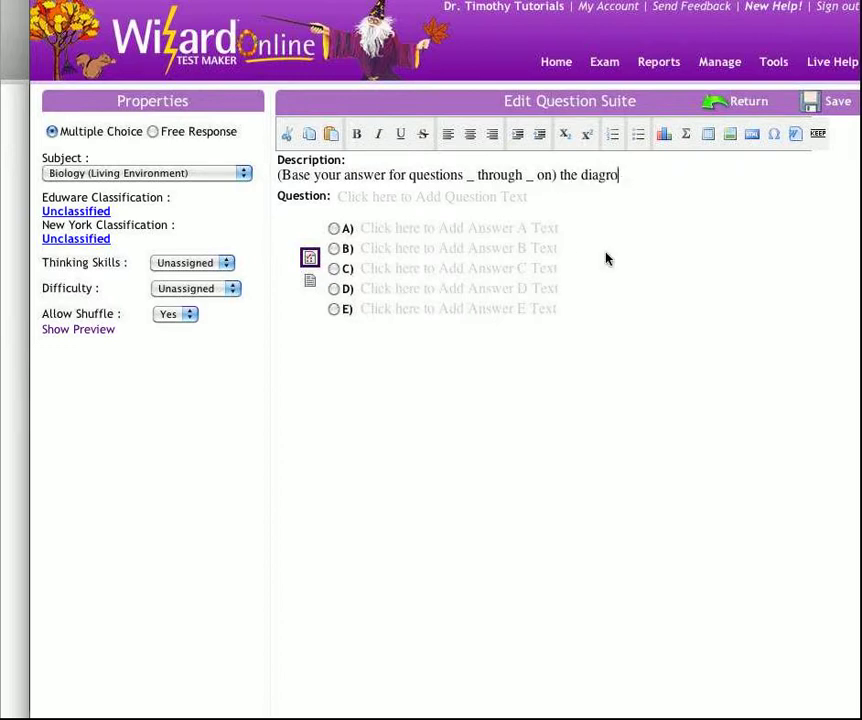
{"action": "key", "text": "BackSpace"}
{"action": "type", "text": "am below:"}
{"action": "key", "text": "Return"}
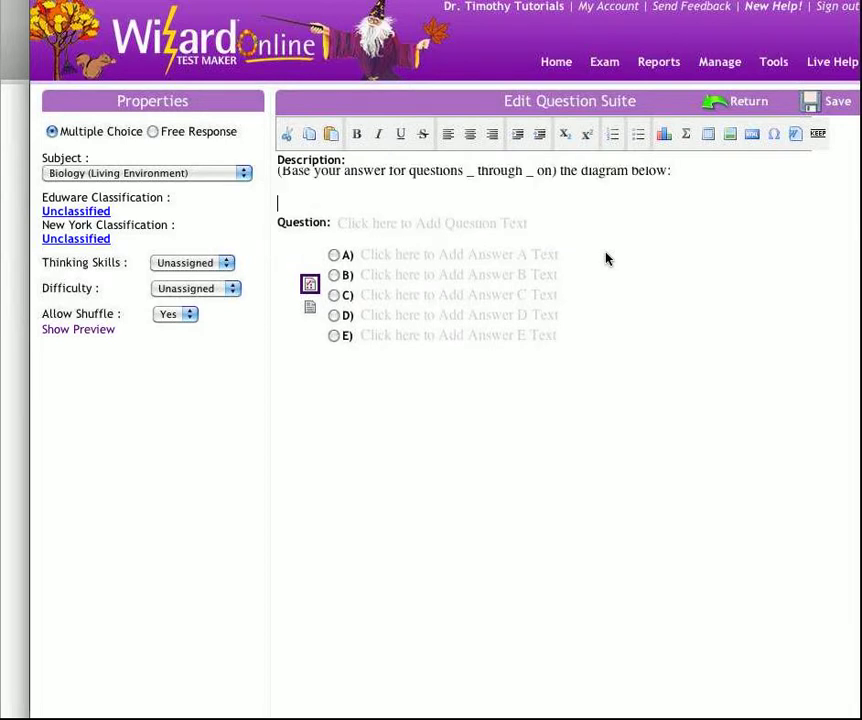
Add the sentence "The diagram below represents a cell." to the description, followed by a new line.
{"action": "type", "text": "The d"}
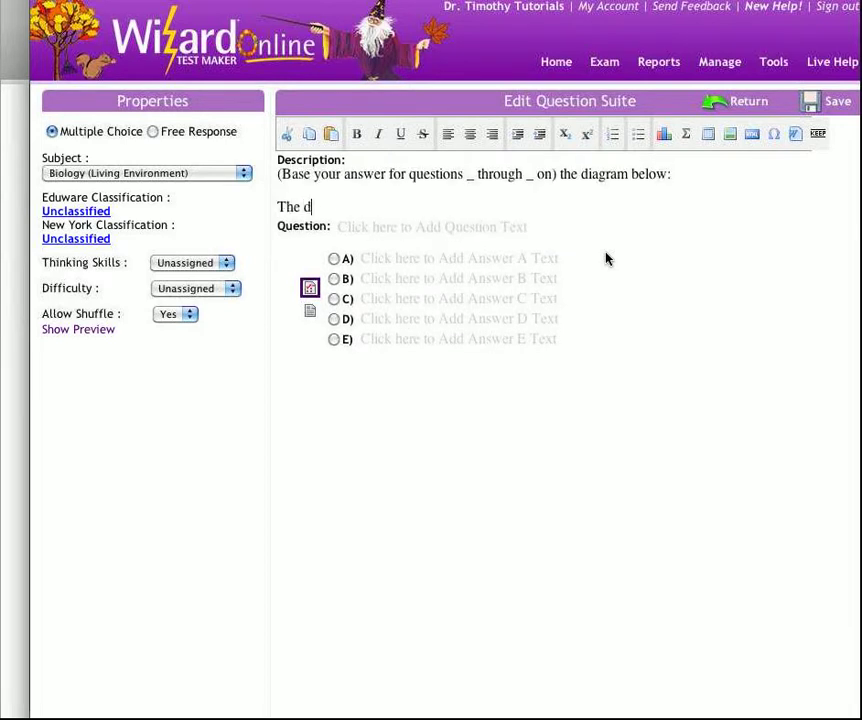
{"action": "type", "text": "iagram below"}
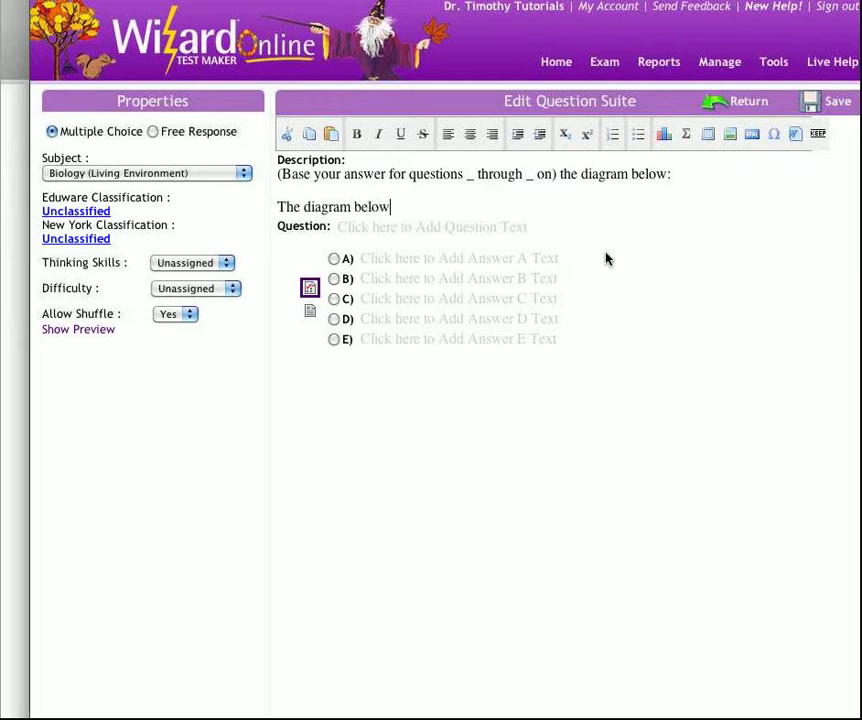
{"action": "type", "text": " represents a cell."}
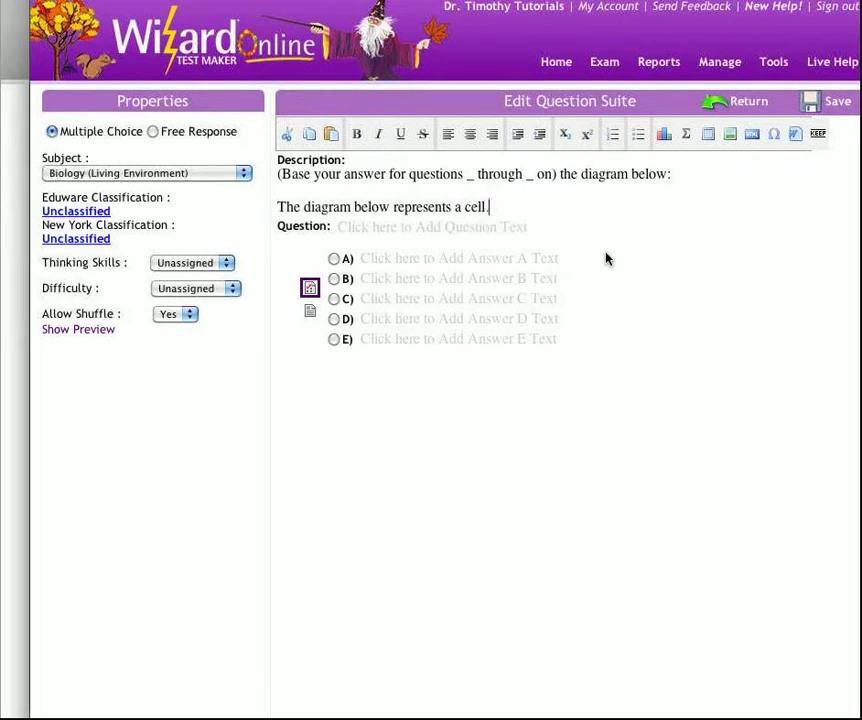
{"action": "key", "text": "Return"}
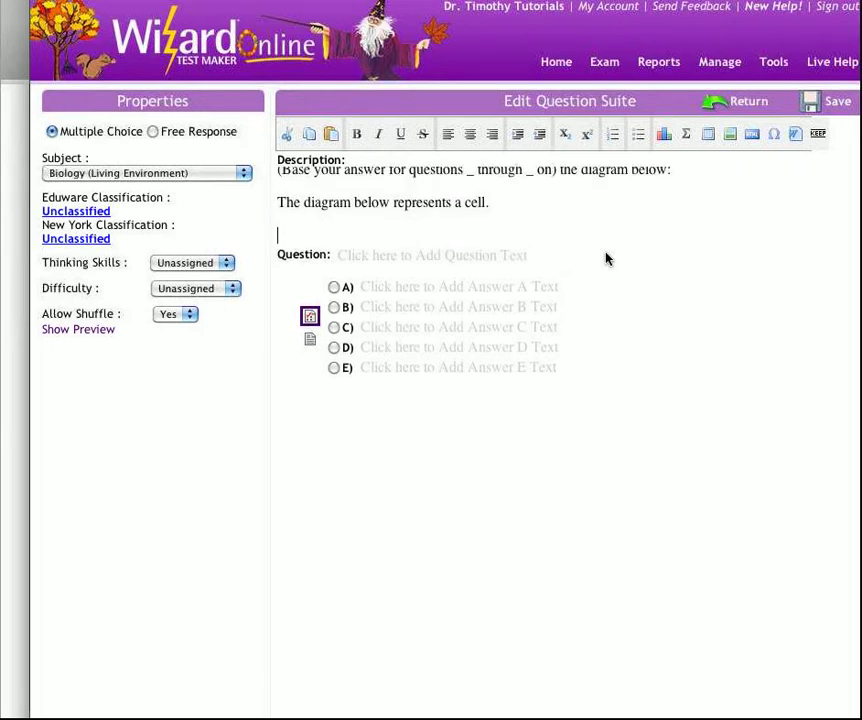
Delete "(Base your answer for questions _ through _ on)" from the start of the description.
{"action": "left_click_drag", "start_coordinate": [559, 259], "coordinate": [275, 265]}
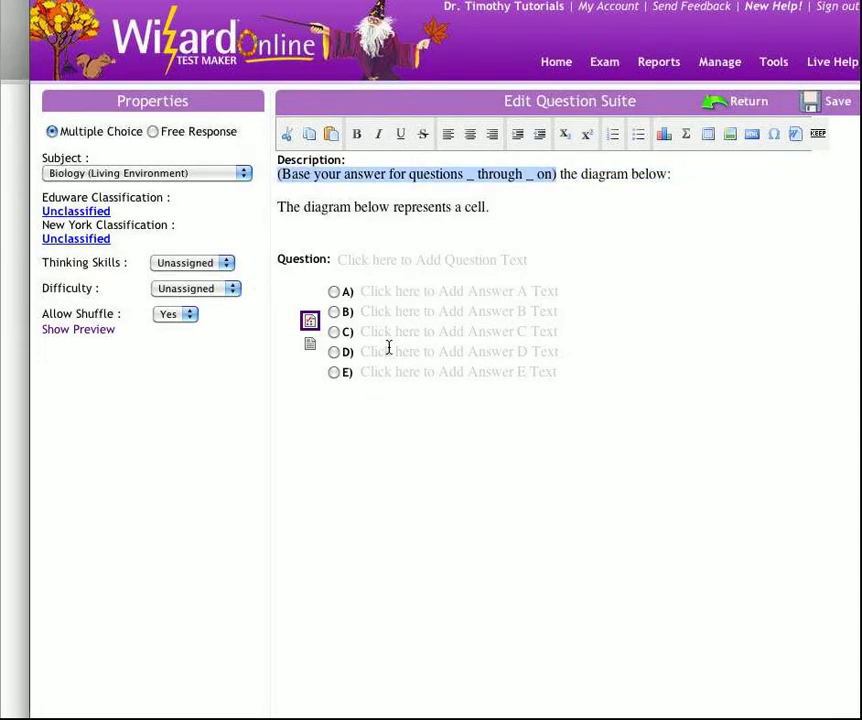
{"action": "key", "text": "BackSpace"}
{"action": "key", "text": "Delete"}
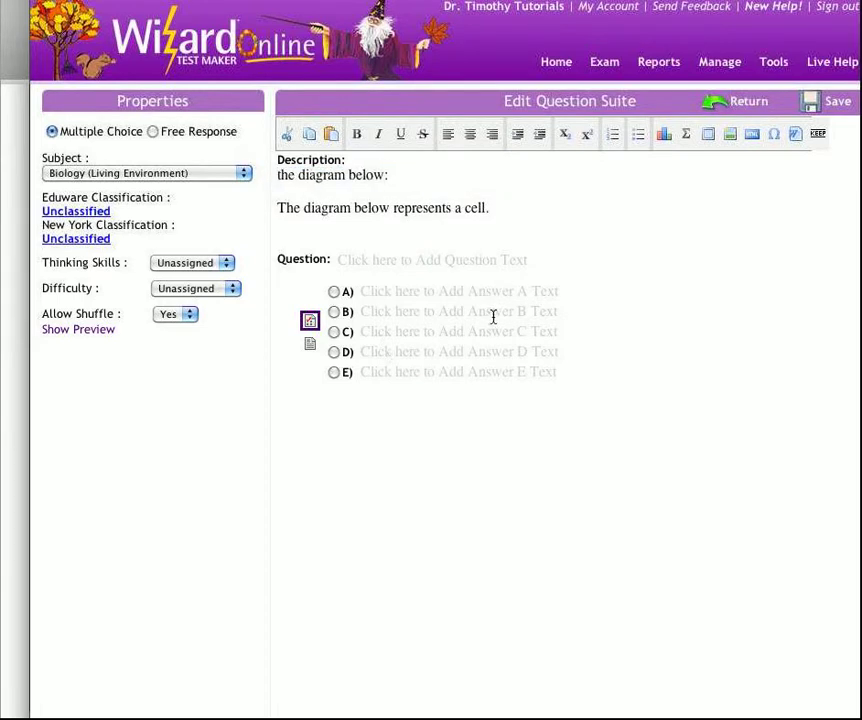
Upload the image 0002553.GIF and place it in the description below the sentence about the cell.
{"action": "key", "text": "Return"}
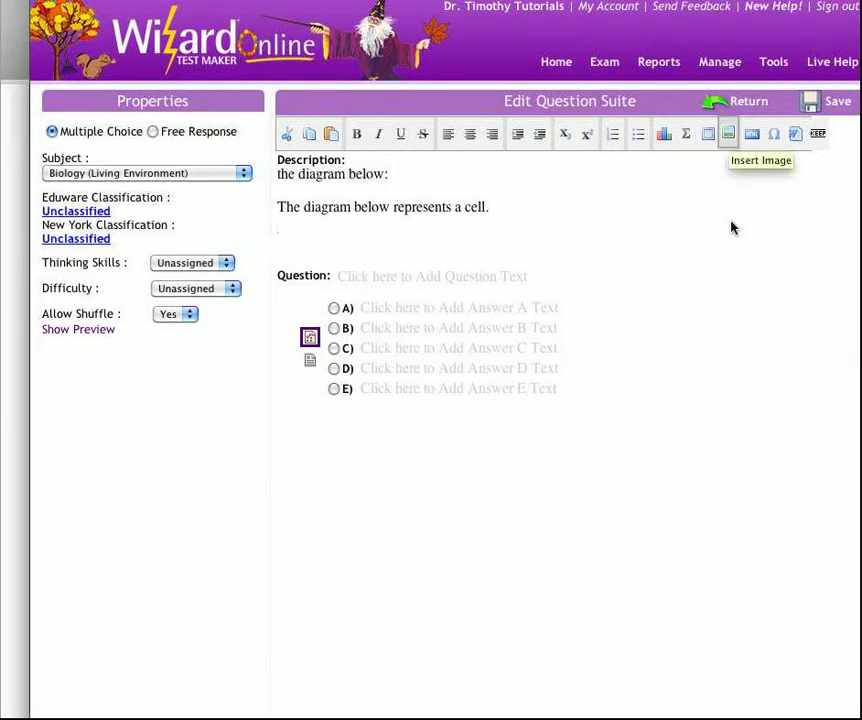
{"action": "left_click", "coordinate": [729, 134]}
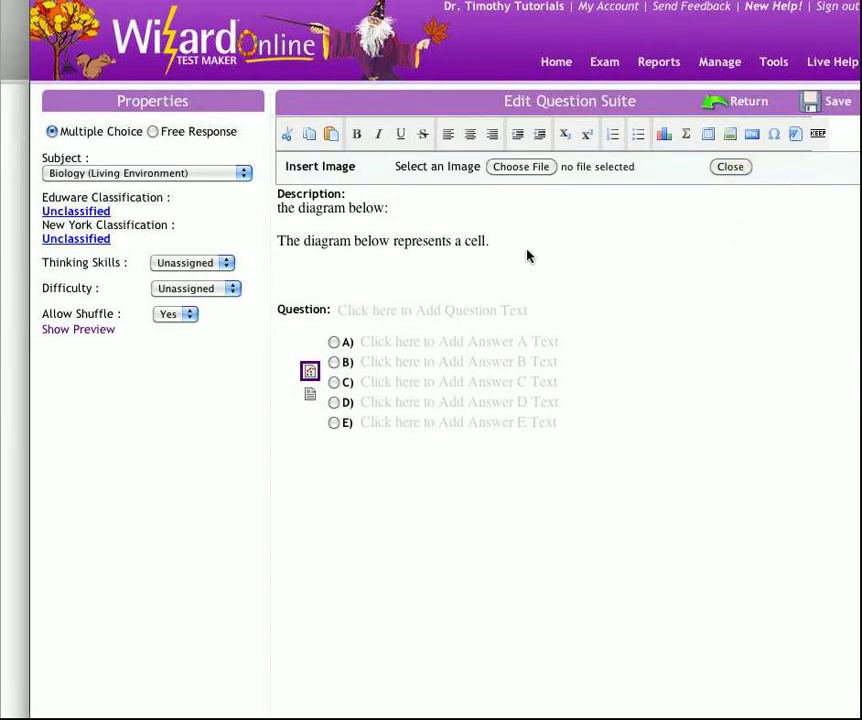
{"action": "left_click", "coordinate": [522, 167]}
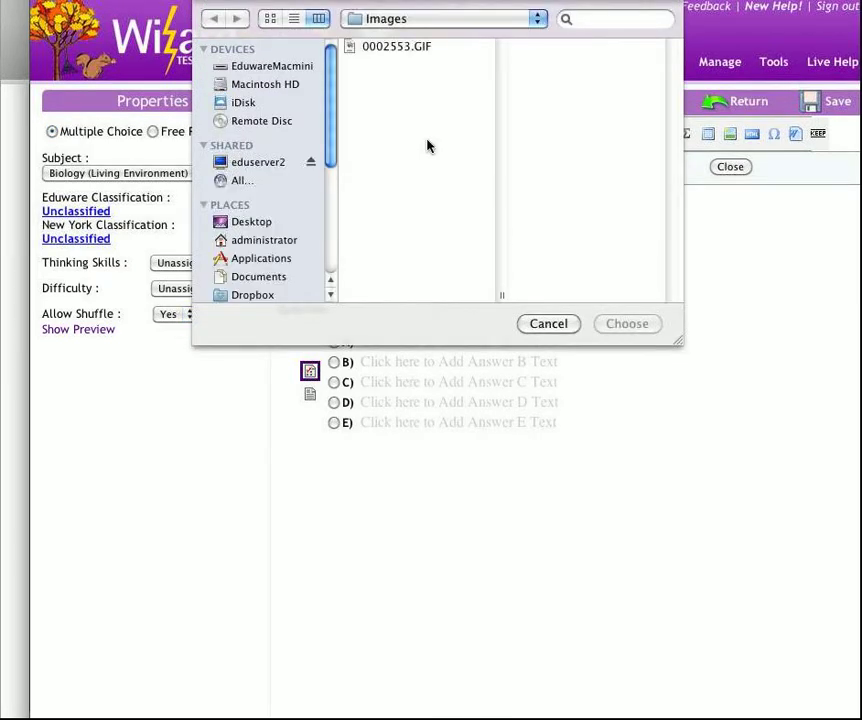
{"action": "left_click", "coordinate": [408, 47]}
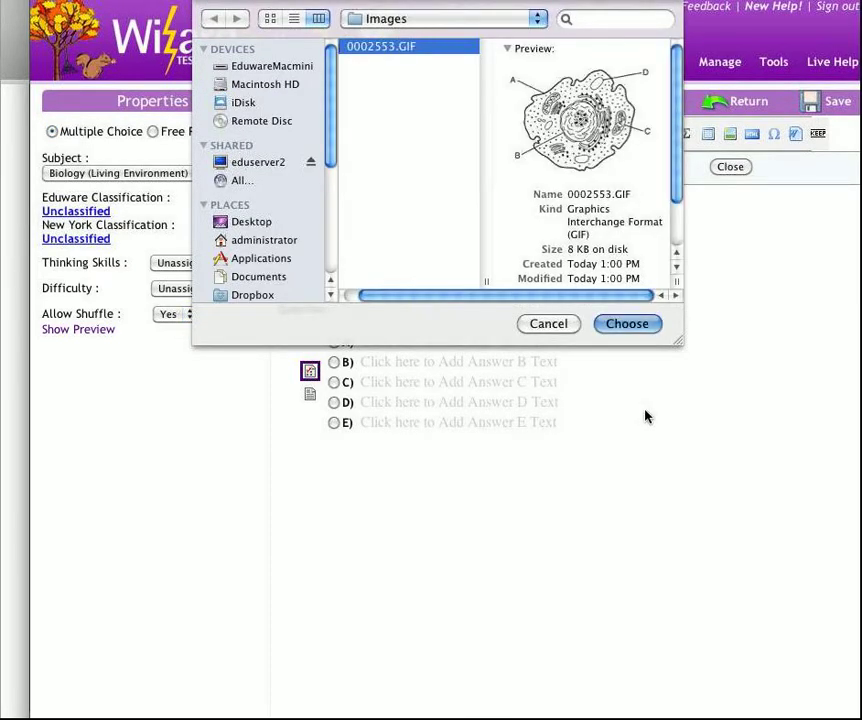
{"action": "left_click", "coordinate": [645, 326]}
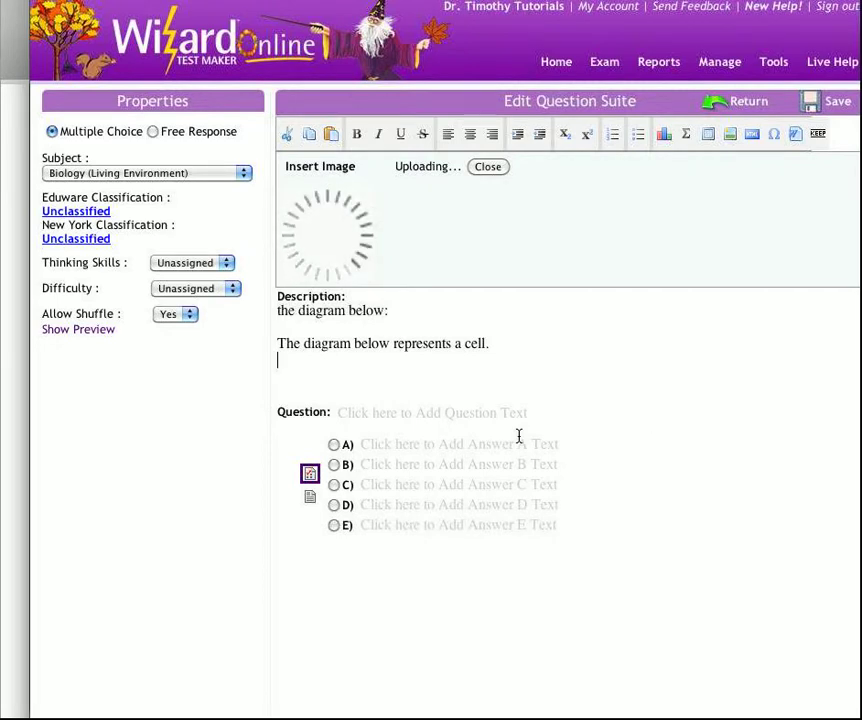
{"action": "key", "text": "Return"}
{"action": "left_click_drag", "start_coordinate": [336, 258], "coordinate": [381, 470]}
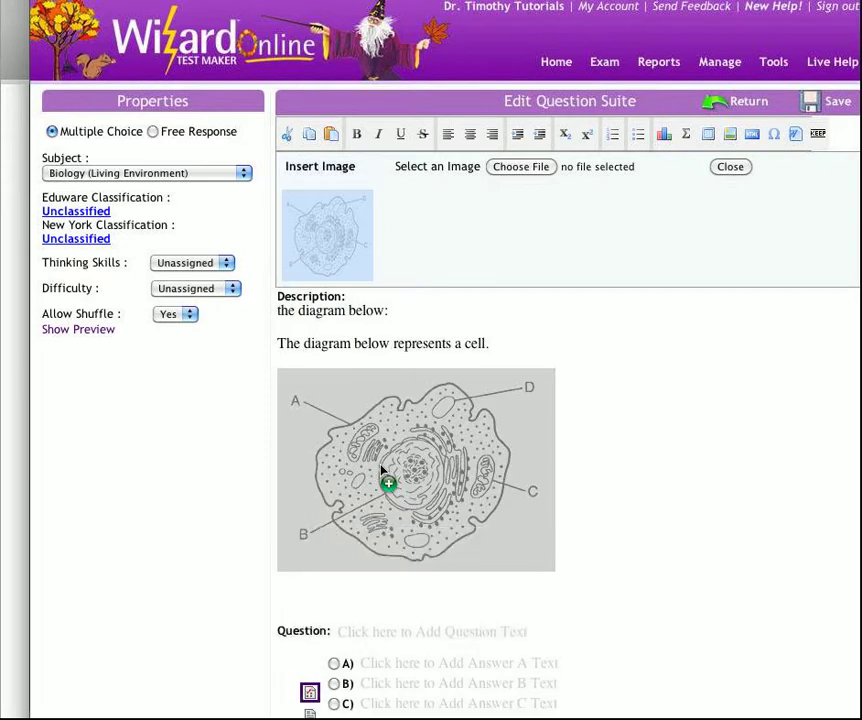
{"action": "left_click", "coordinate": [621, 458]}
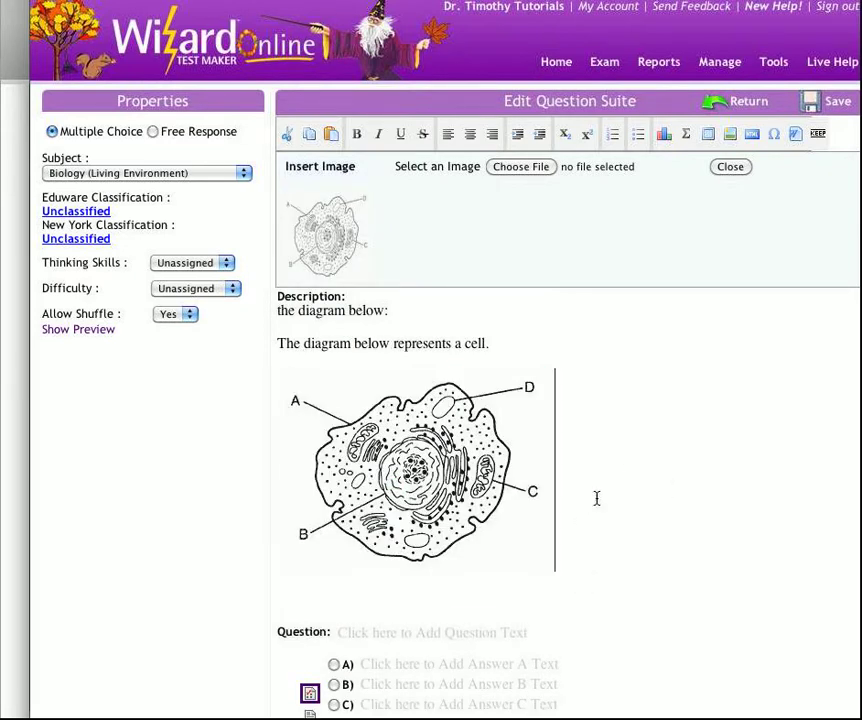
Enter "What part of the cell is being shown by letter A?" with answers Nucleus, Cell Membrane, Ribosomes and Cytoplasm, and mark Cell Membrane as correct.
{"action": "scroll", "coordinate": [621, 515], "scroll_direction": "down", "scroll_amount": 2}
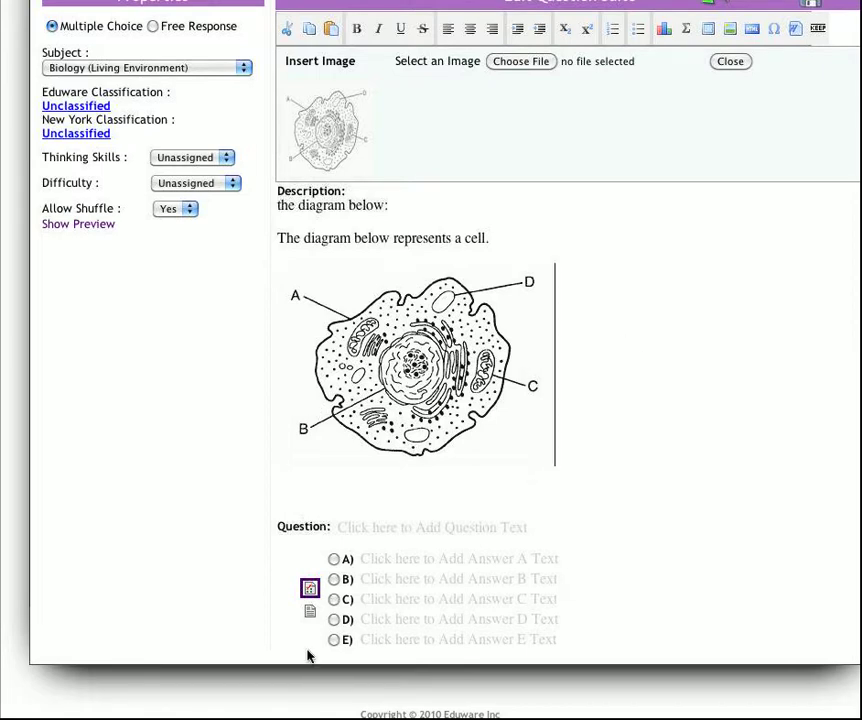
{"action": "left_click", "coordinate": [420, 528]}
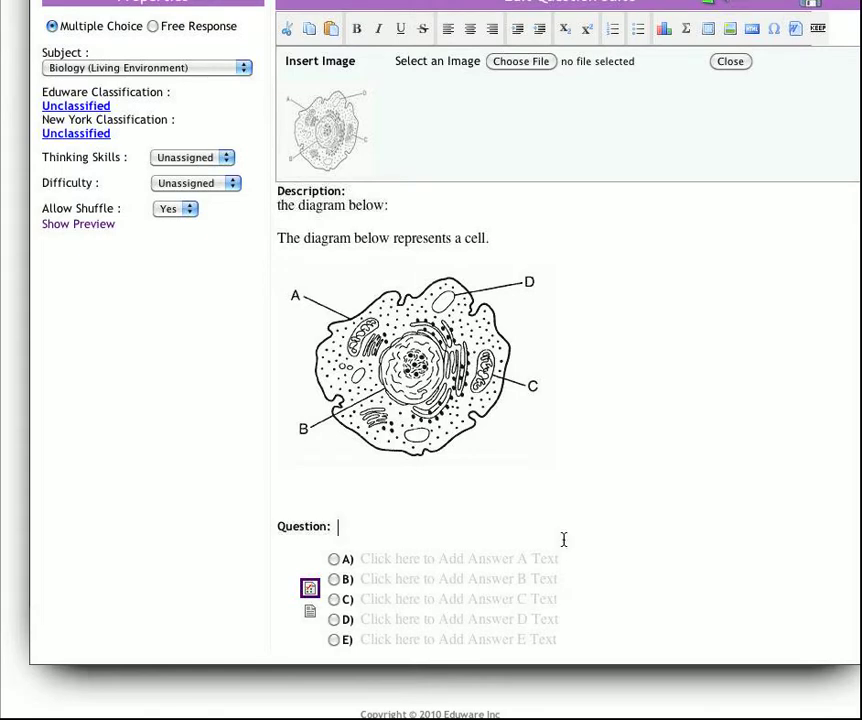
{"action": "type", "text": "What part of the cell is being shown by letter A?"}
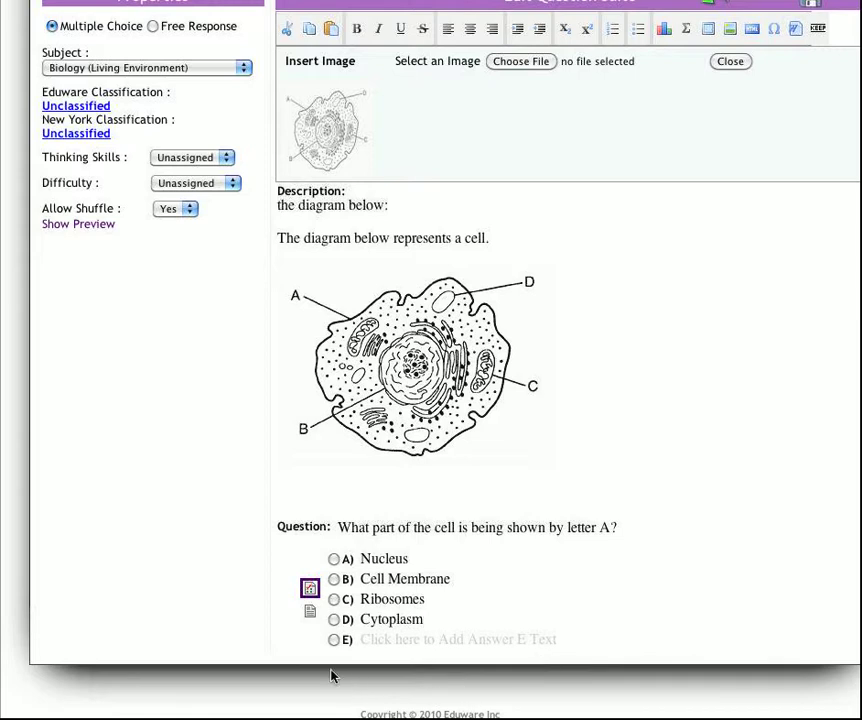
{"action": "left_click", "coordinate": [334, 579]}
Save the letter A question without choosing classifications and add it to the exam.
{"action": "scroll", "coordinate": [706, 639], "scroll_direction": "up", "scroll_amount": 3}
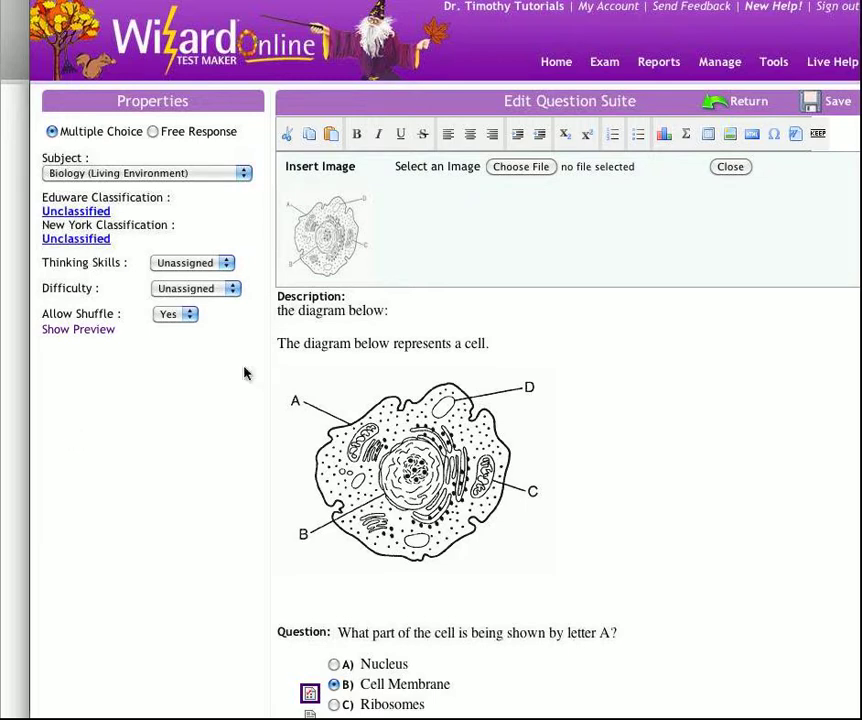
{"action": "left_click", "coordinate": [827, 102]}
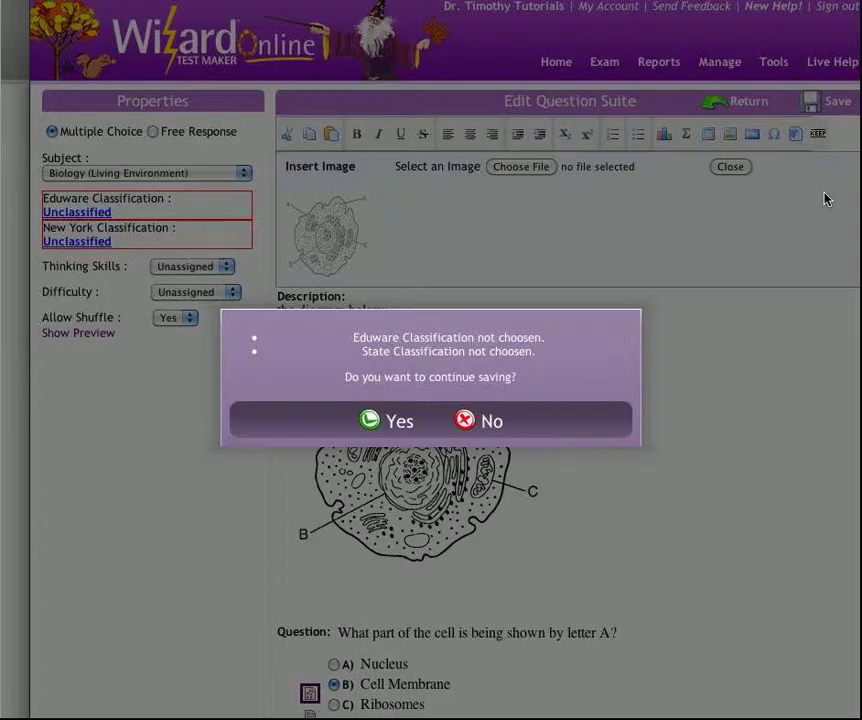
{"action": "left_click", "coordinate": [380, 507]}
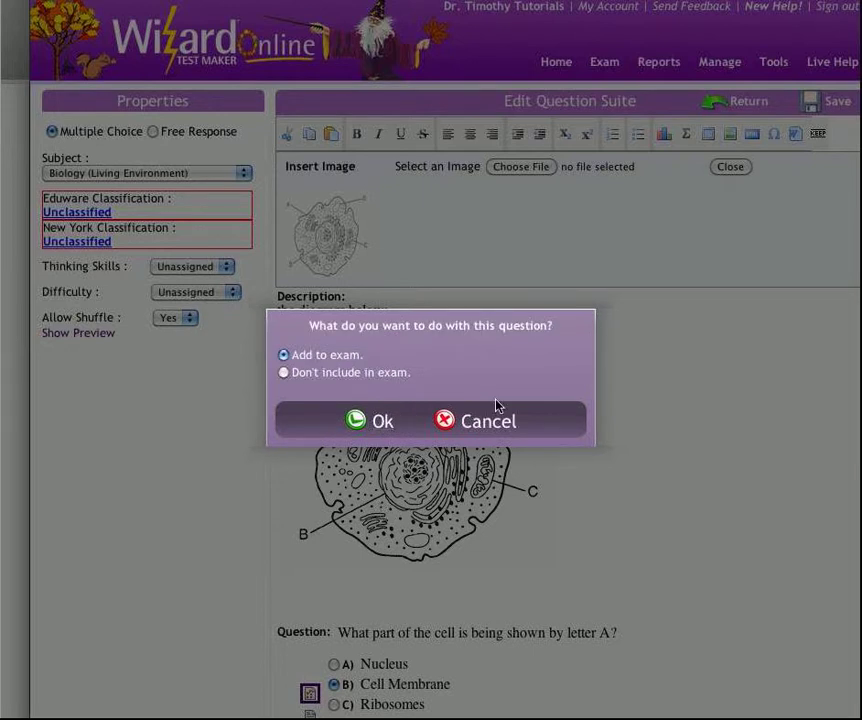
{"action": "left_click", "coordinate": [381, 512]}
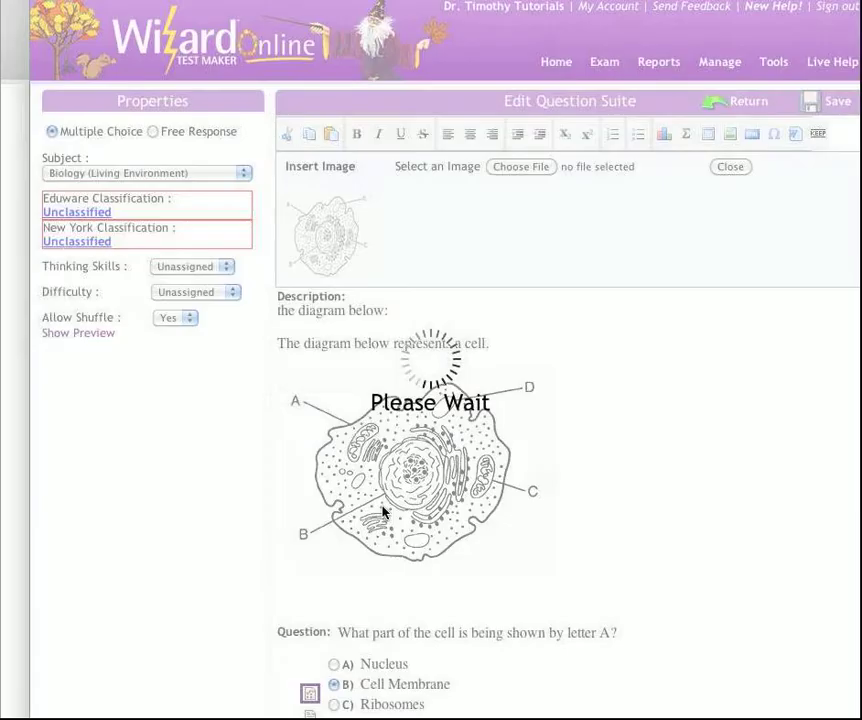
Create a new question grouped with question 12, the cell diagram question at the end of the exam.
{"action": "scroll", "coordinate": [383, 512], "scroll_direction": "down", "scroll_amount": 15}
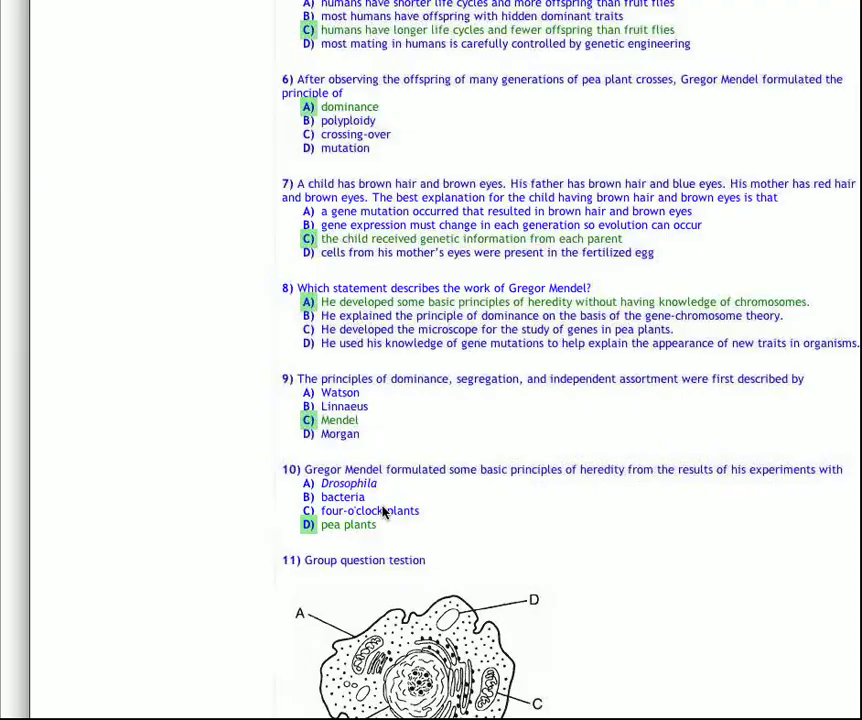
{"action": "scroll", "coordinate": [508, 517], "scroll_direction": "down", "scroll_amount": 2}
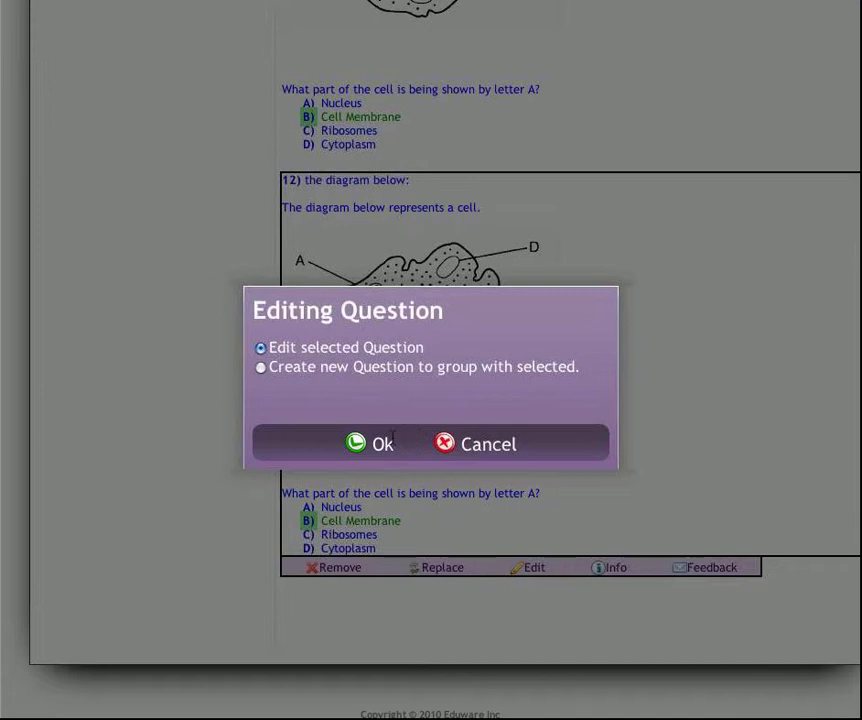
{"action": "left_click", "coordinate": [261, 368]}
{"action": "left_click", "coordinate": [381, 444]}
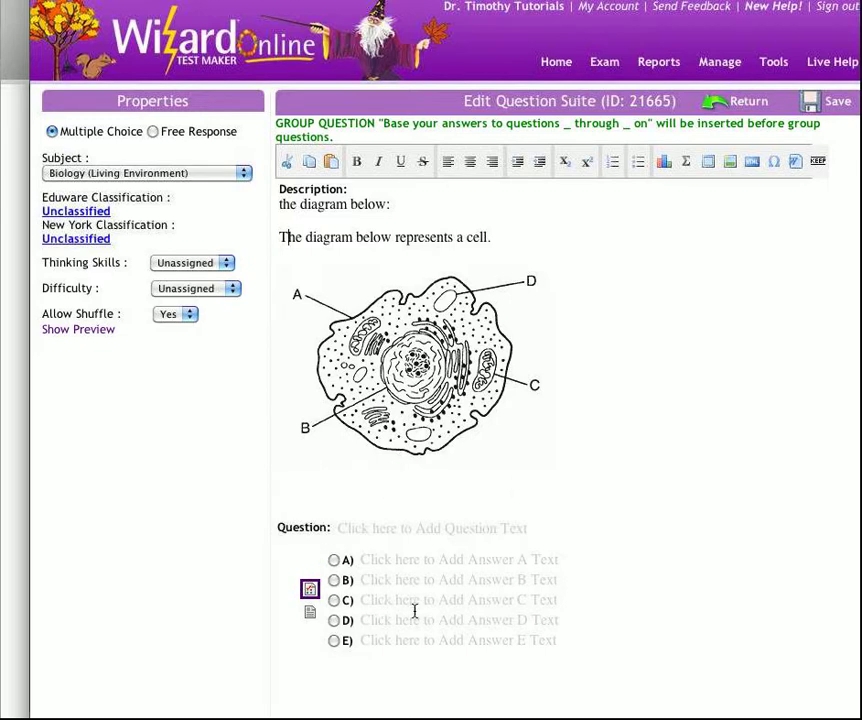
Write group question "What part of the cell is being shown by letter B?" (Nucleus, Cell Membrane, Ribosomes, Cytoplasm), mark Nucleus correct, and save it to the exam.
{"action": "key", "text": "Tab"}
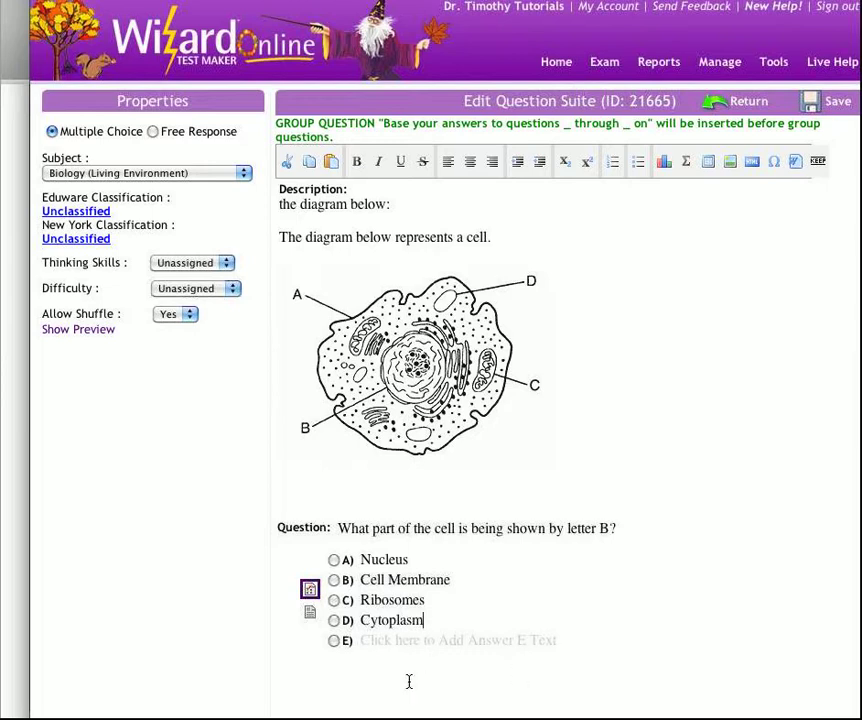
{"action": "left_click", "coordinate": [334, 560]}
{"action": "left_click", "coordinate": [836, 101]}
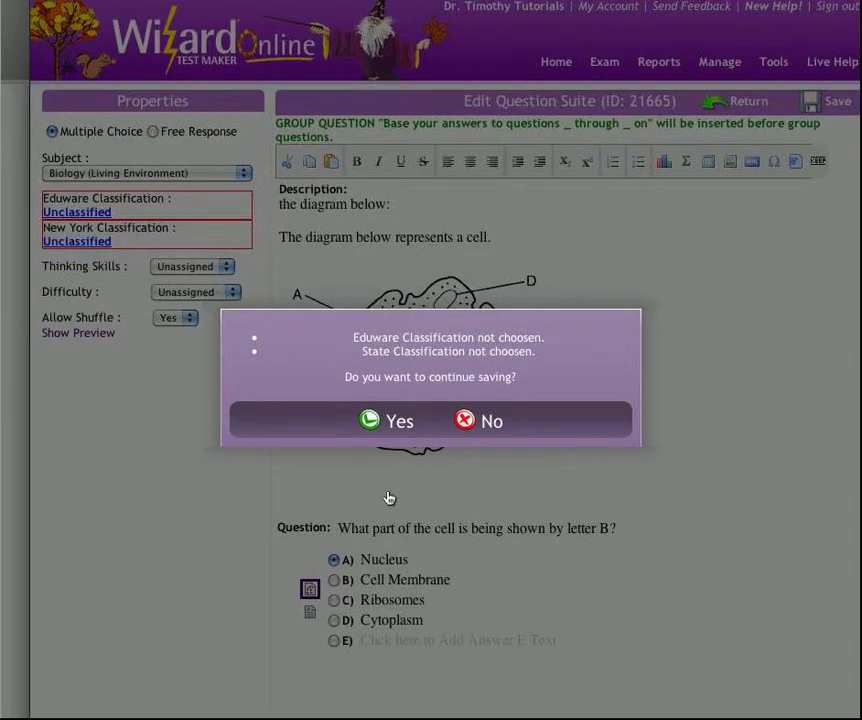
{"action": "left_click", "coordinate": [398, 421]}
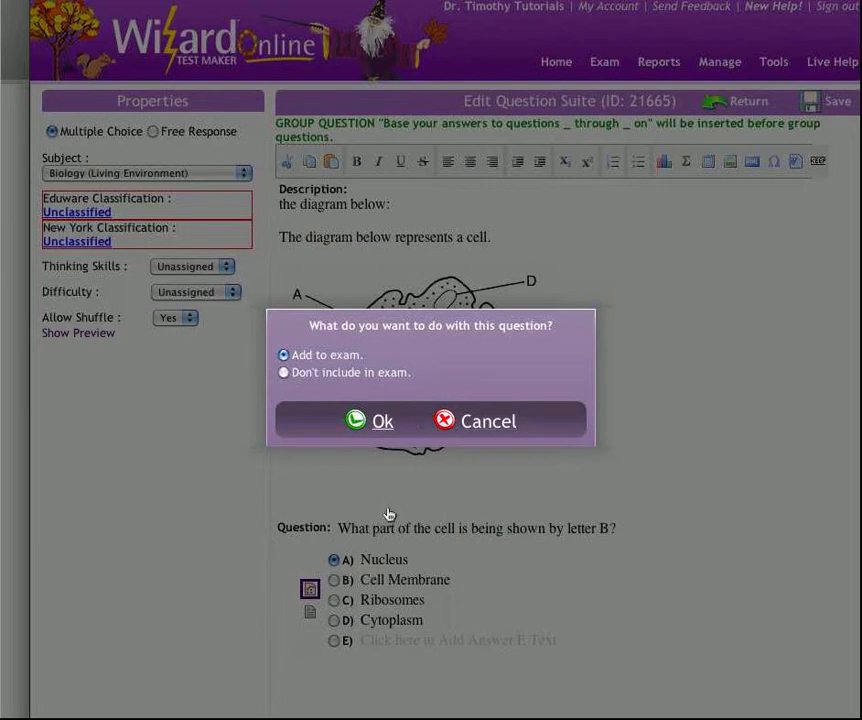
{"action": "left_click", "coordinate": [376, 421]}
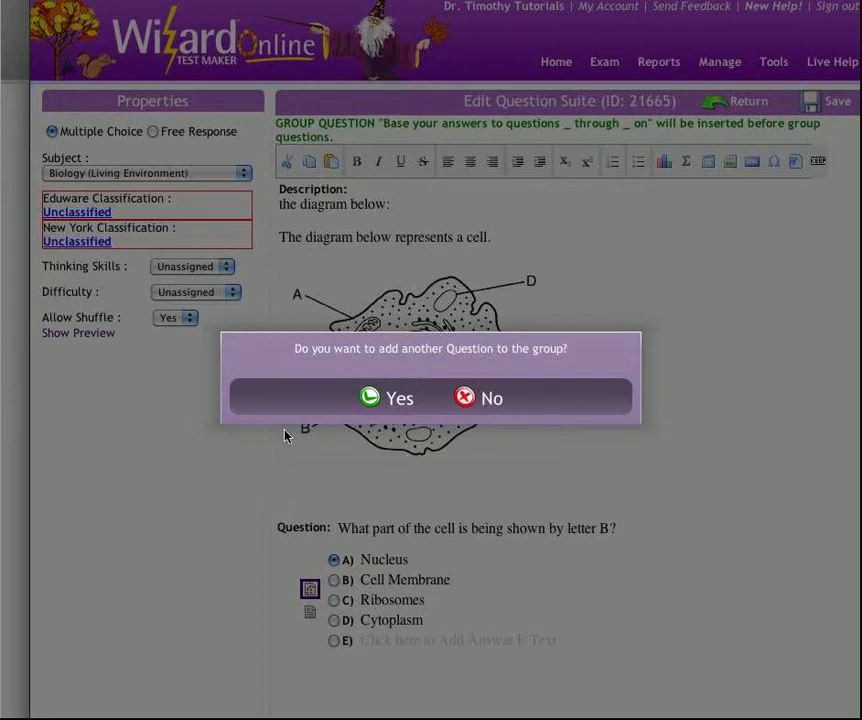
Add group question "What part of the cell is being shown by letter C?" with answer C as Mitocondrian, mark it correct, and save the question.
{"action": "left_click", "coordinate": [400, 399]}
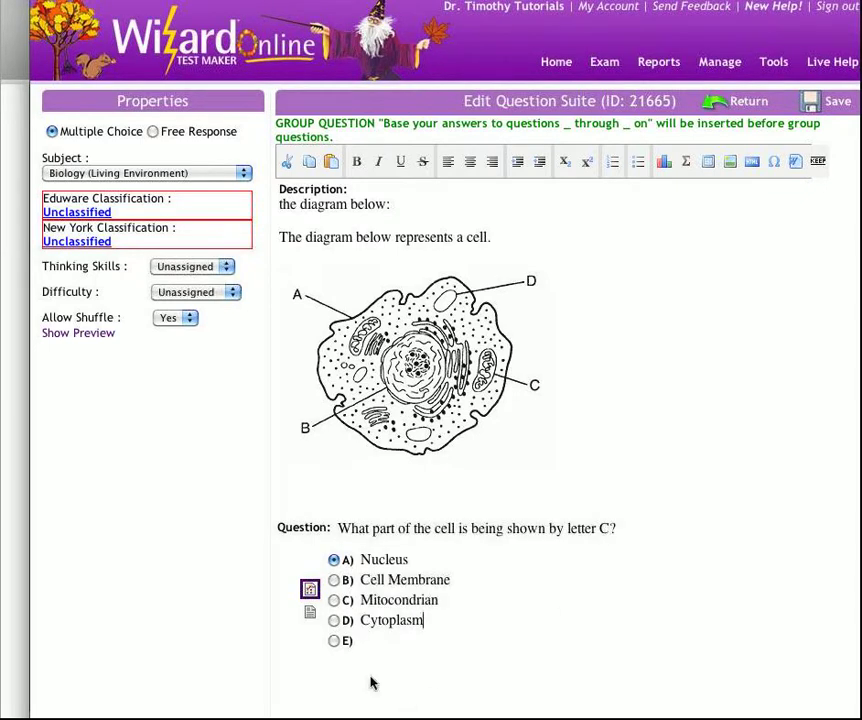
{"action": "left_click", "coordinate": [334, 690]}
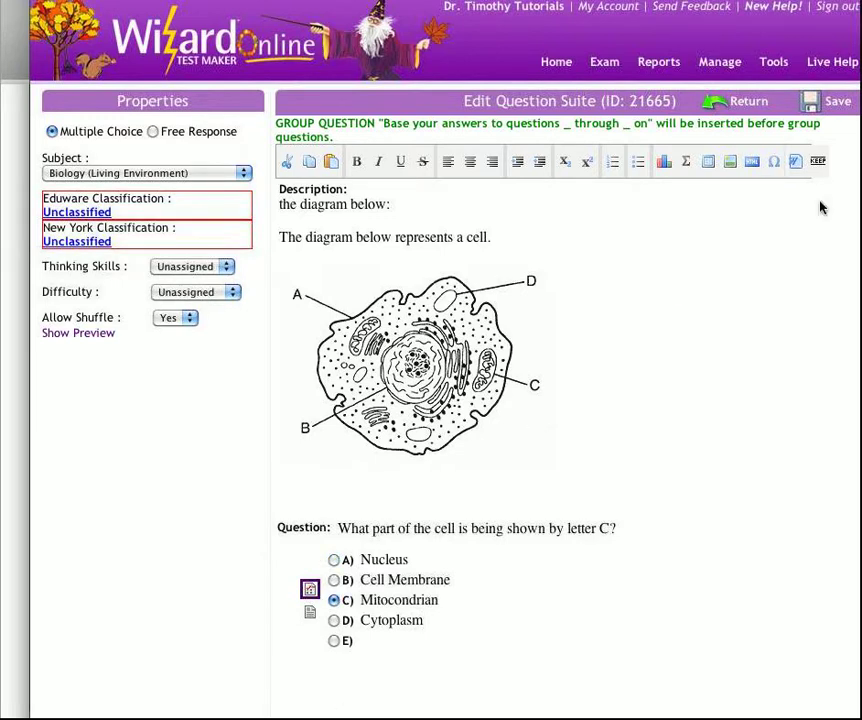
{"action": "left_click", "coordinate": [836, 101]}
{"action": "left_click", "coordinate": [396, 425]}
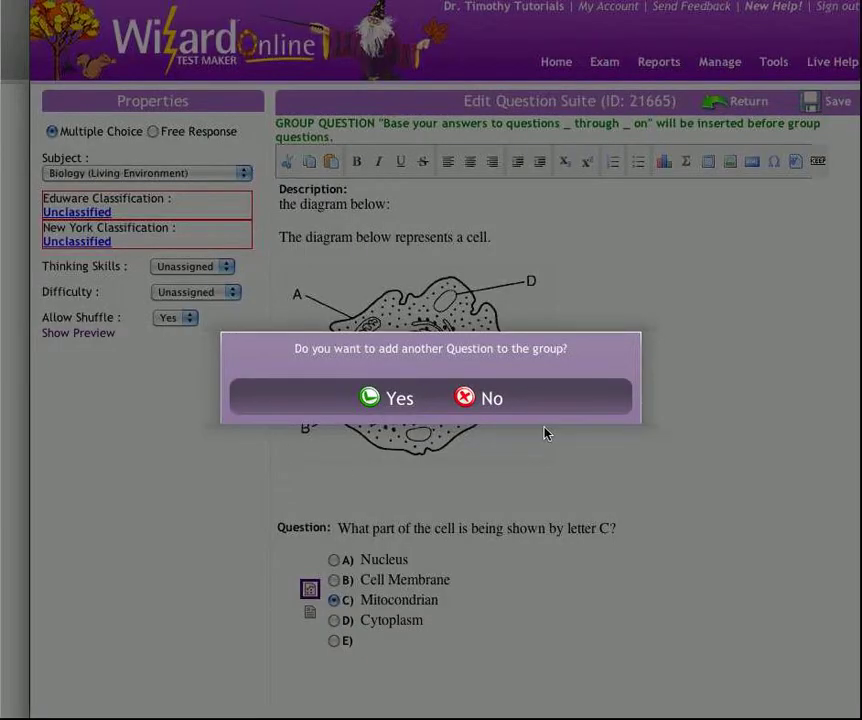
Add group question "What part of the cell is being shown by letter D?" with answer D Vacuole marked correct, save it unclassified, and end the group.
{"action": "left_click", "coordinate": [396, 398]}
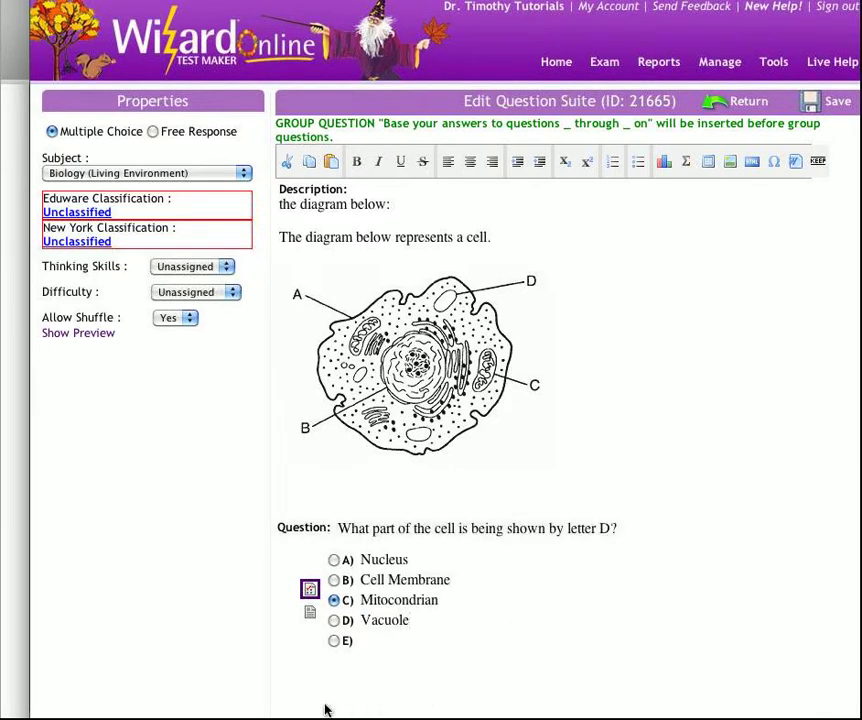
{"action": "left_click", "coordinate": [333, 620]}
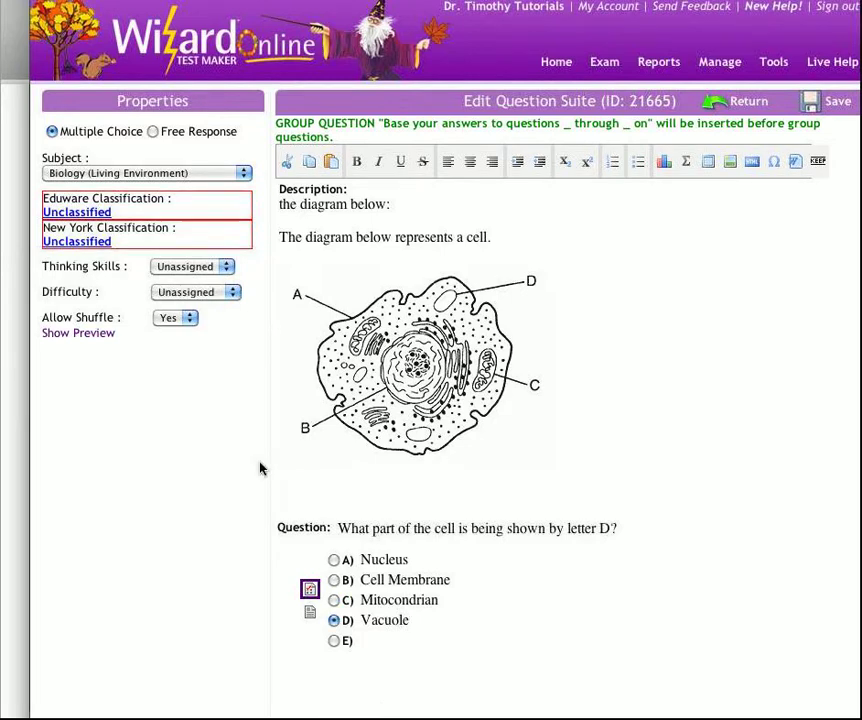
{"action": "left_click", "coordinate": [832, 101]}
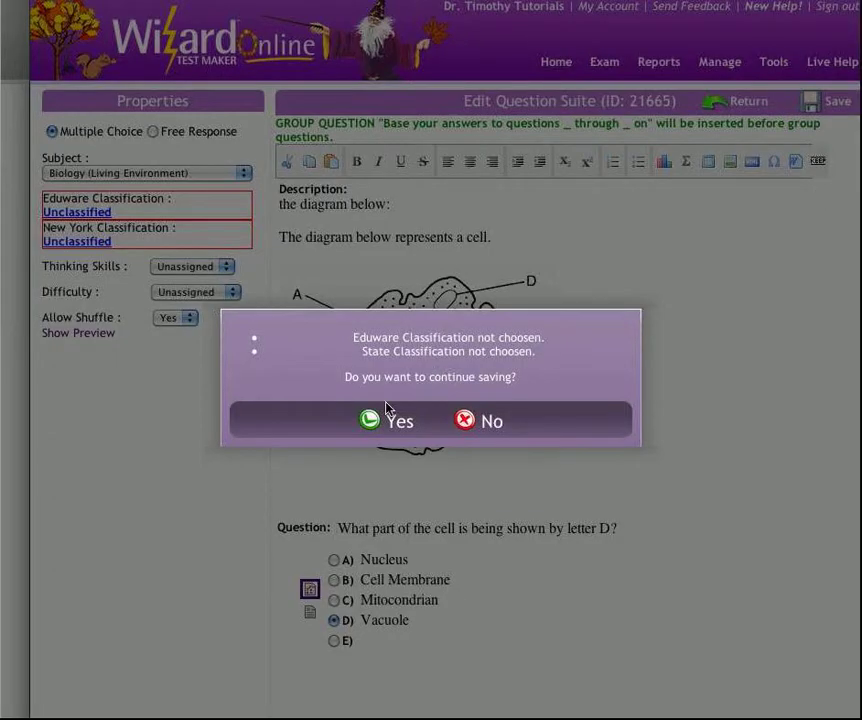
{"action": "key", "text": "Return"}
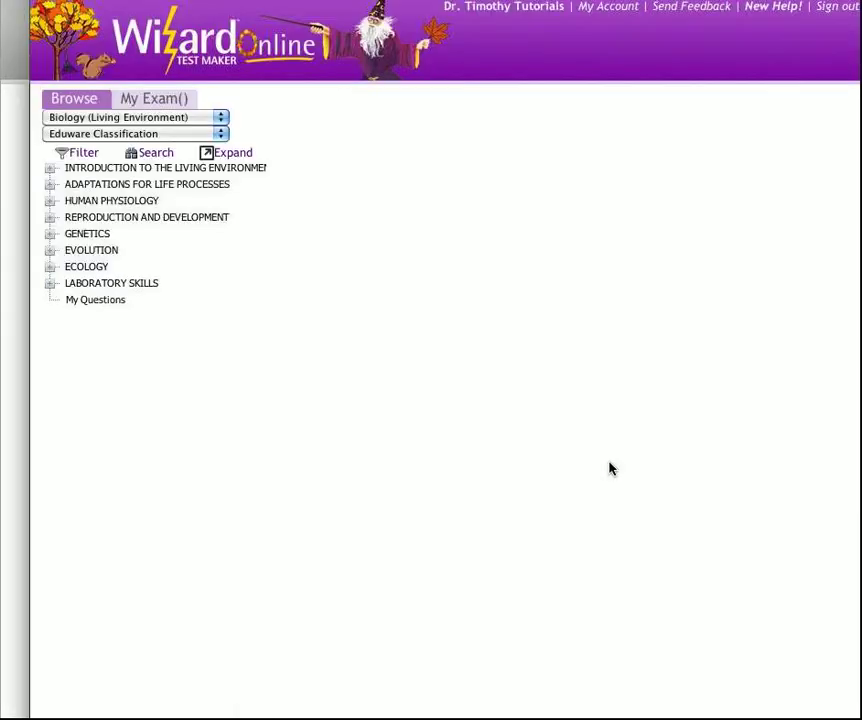
{"action": "scroll", "coordinate": [610, 466], "scroll_direction": "down", "scroll_amount": 10}
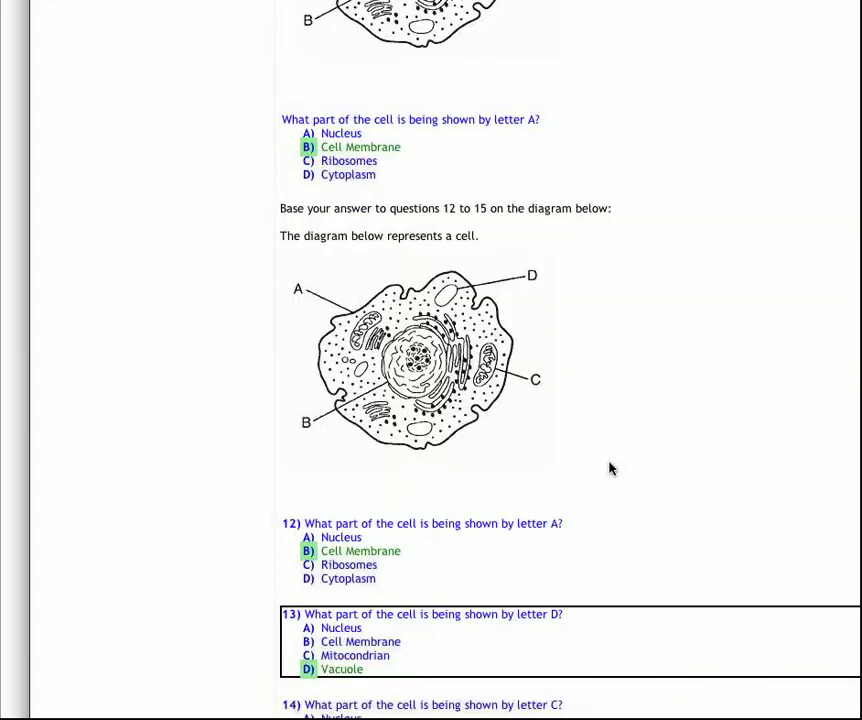
Browse the Human Physiology question bank and create a new question grouped with nerve cell question 6809.
{"action": "scroll", "coordinate": [607, 466], "scroll_direction": "up", "scroll_amount": 1}
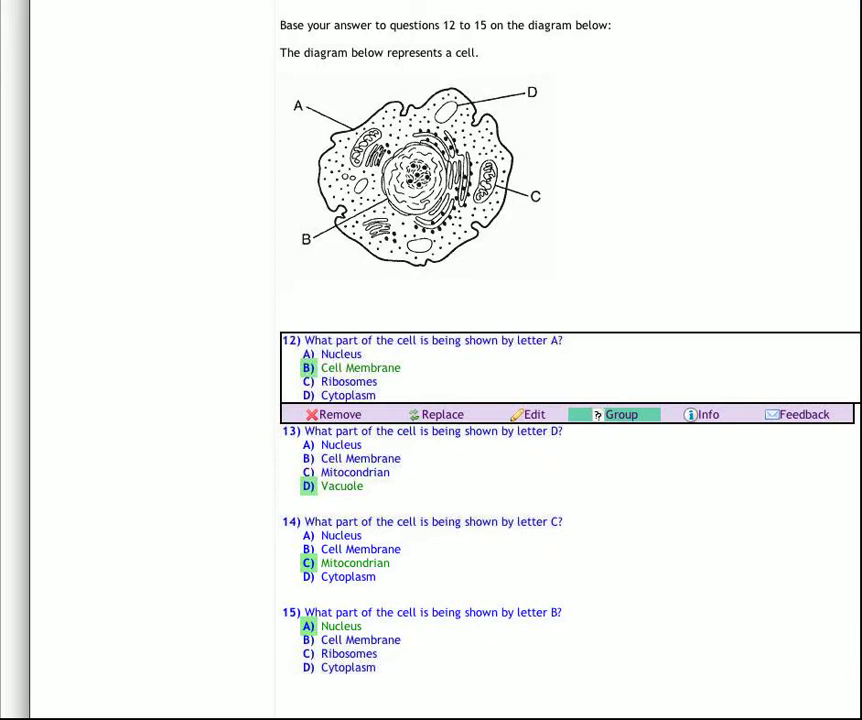
{"action": "scroll", "coordinate": [570, 360], "scroll_direction": "up", "scroll_amount": 15}
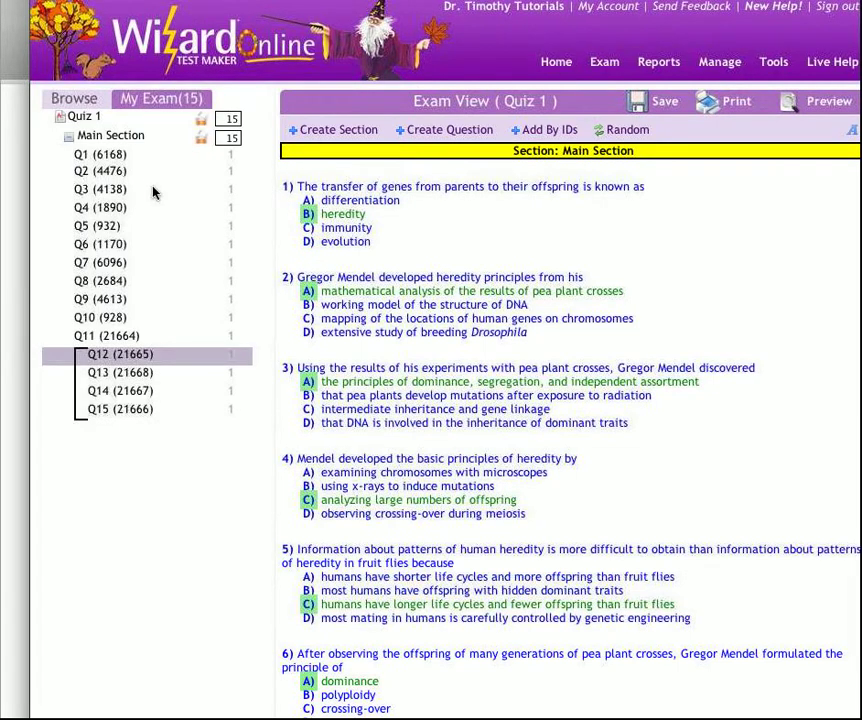
{"action": "left_click", "coordinate": [75, 99]}
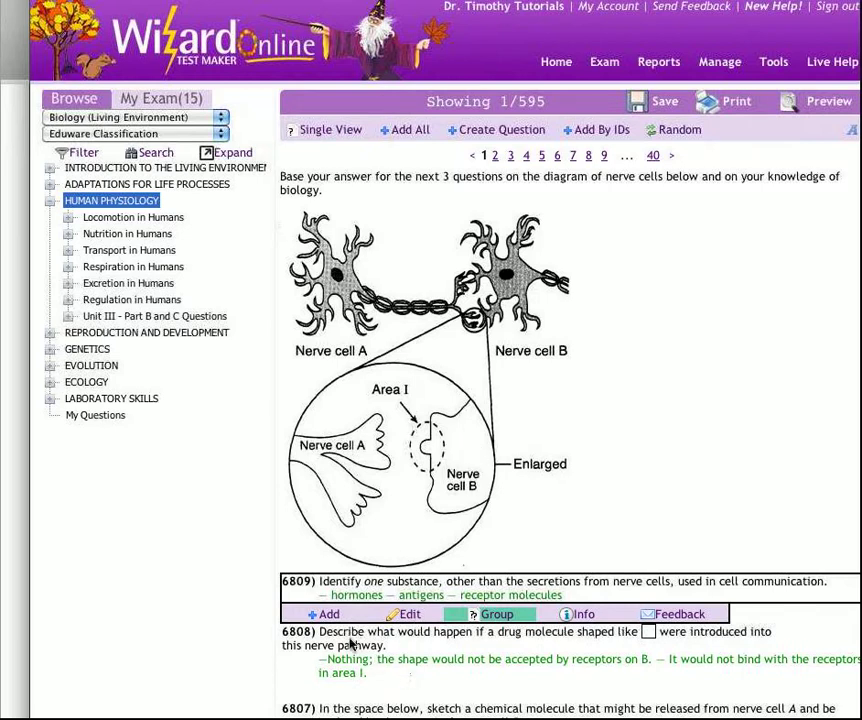
{"action": "left_click", "coordinate": [405, 614]}
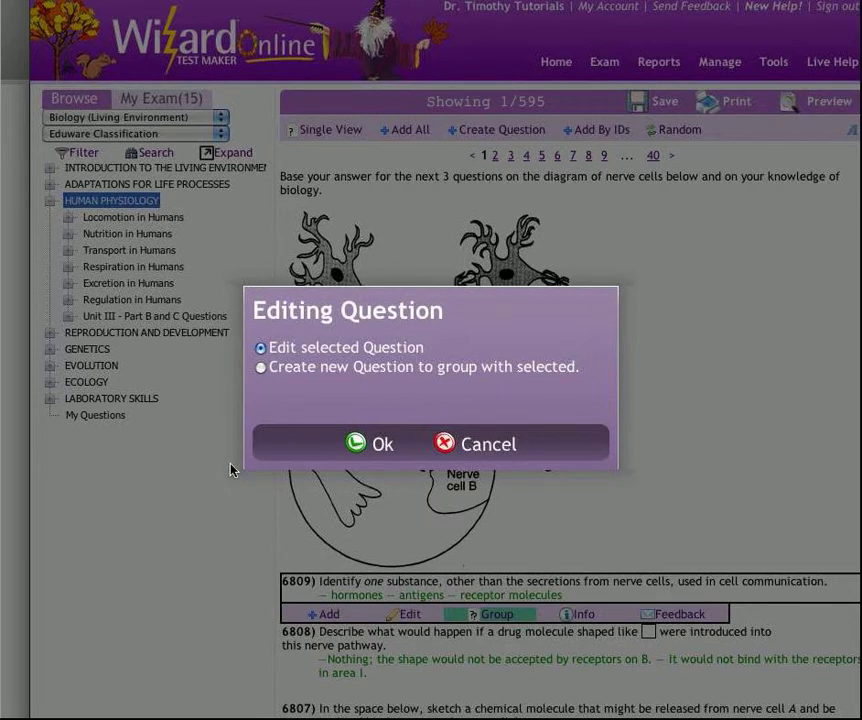
{"action": "left_click", "coordinate": [261, 367]}
{"action": "left_click", "coordinate": [376, 444]}
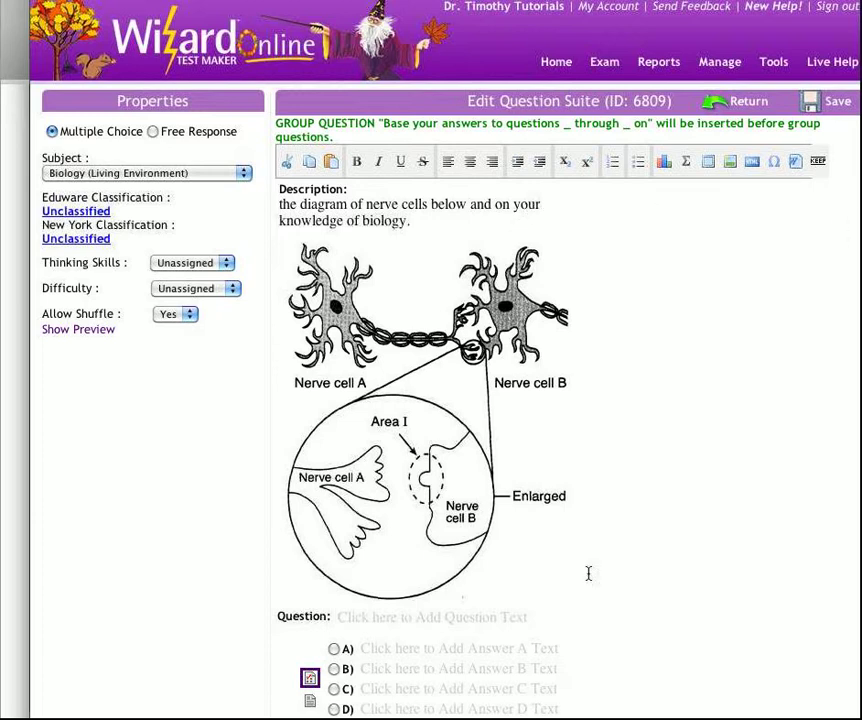
Open the answer A text of the new nerve cell group question for editing.
{"action": "scroll", "coordinate": [587, 572], "scroll_direction": "down", "scroll_amount": 3}
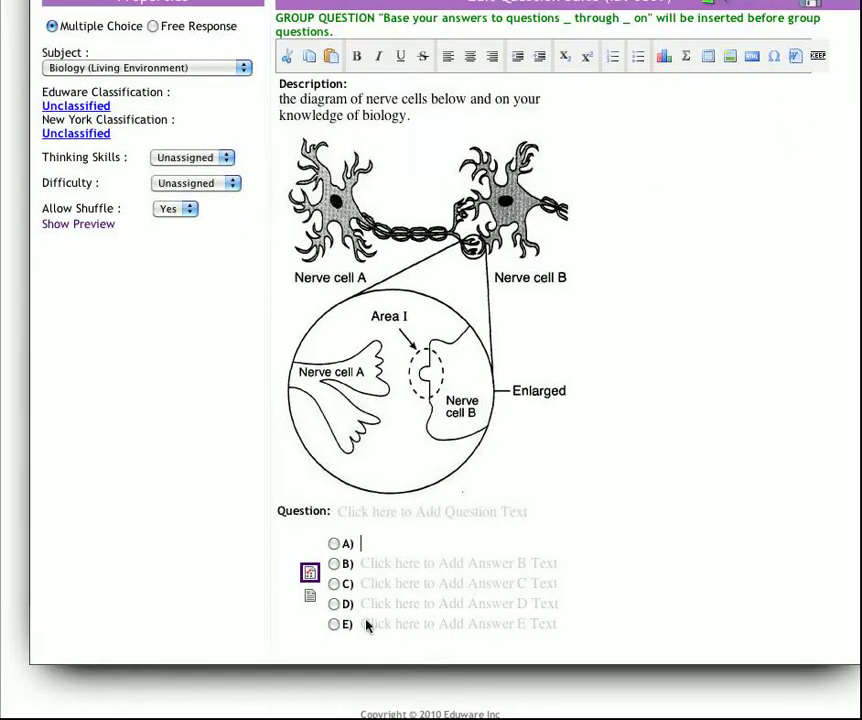
{"action": "left_click", "coordinate": [459, 544]}
{"action": "scroll", "coordinate": [842, 199], "scroll_direction": "up", "scroll_amount": 3}
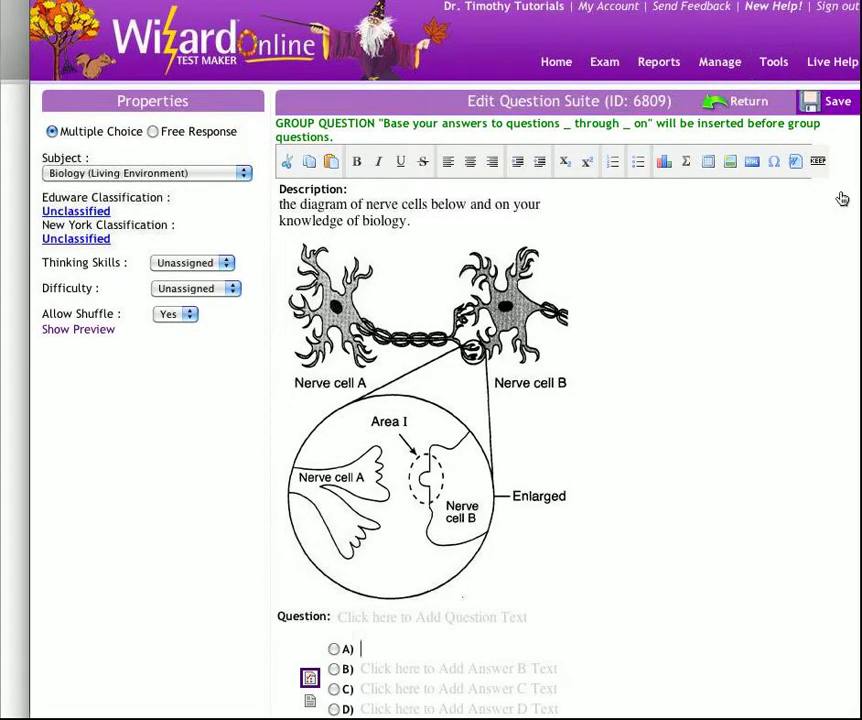